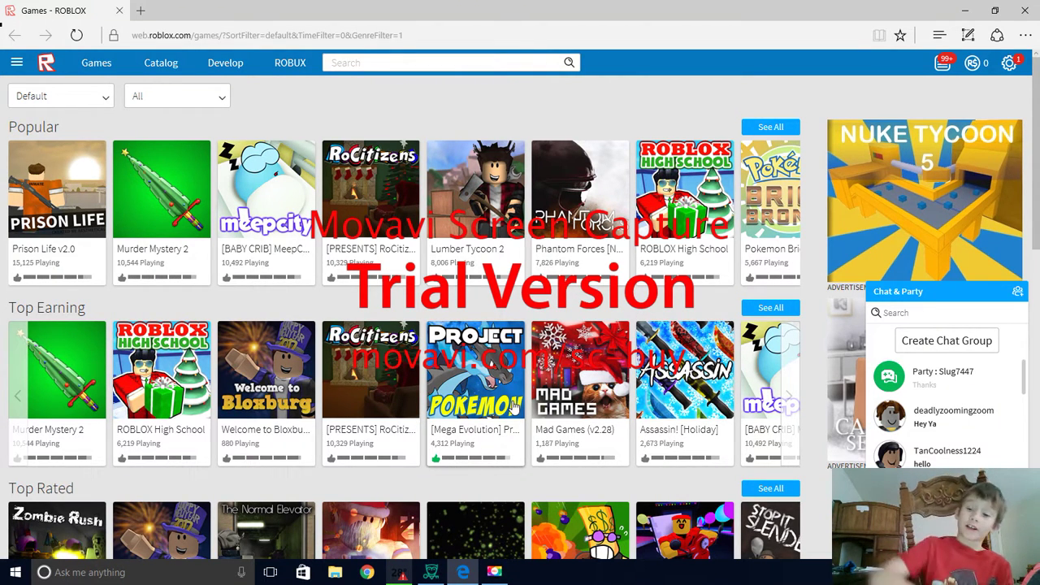
{"action": "scroll", "coordinate": [515, 403], "scroll_direction": "down", "scroll_amount": 3}
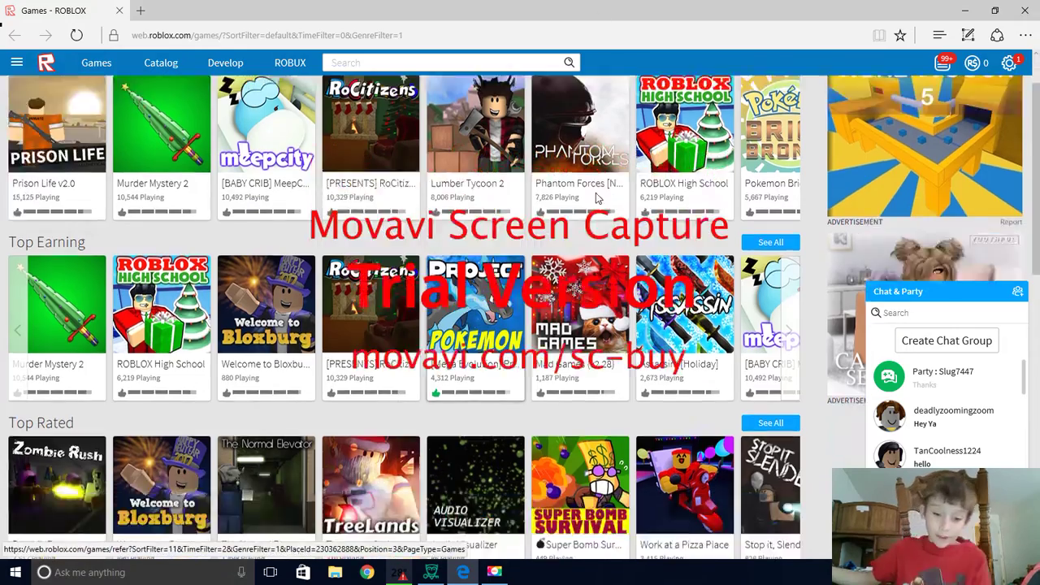
{"action": "scroll", "coordinate": [516, 432], "scroll_direction": "down", "scroll_amount": 3}
{"action": "scroll", "coordinate": [516, 433], "scroll_direction": "down", "scroll_amount": 2}
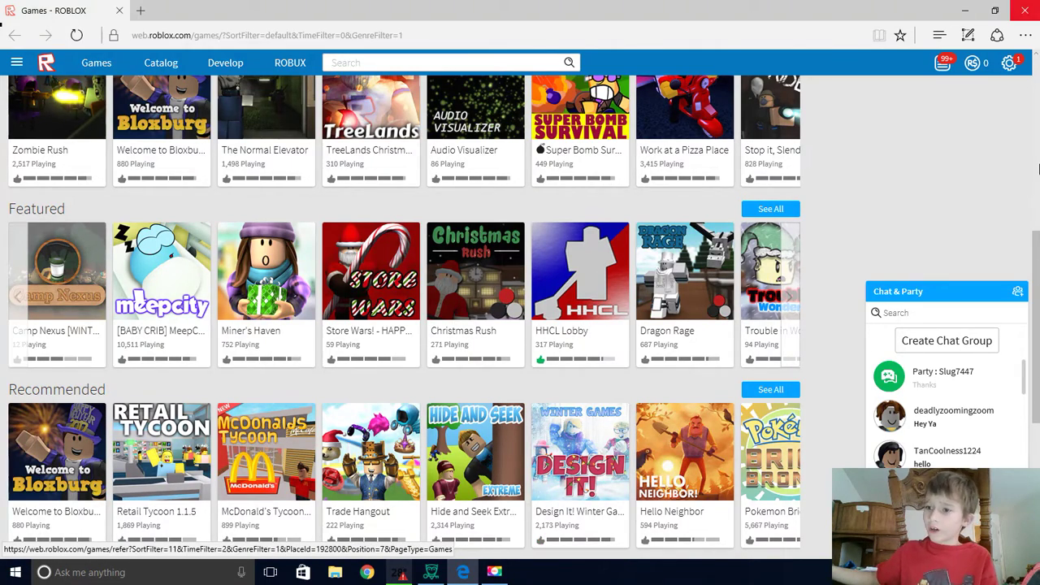
{"action": "left_click_drag", "start_coordinate": [1036, 348], "coordinate": [1028, 6]}
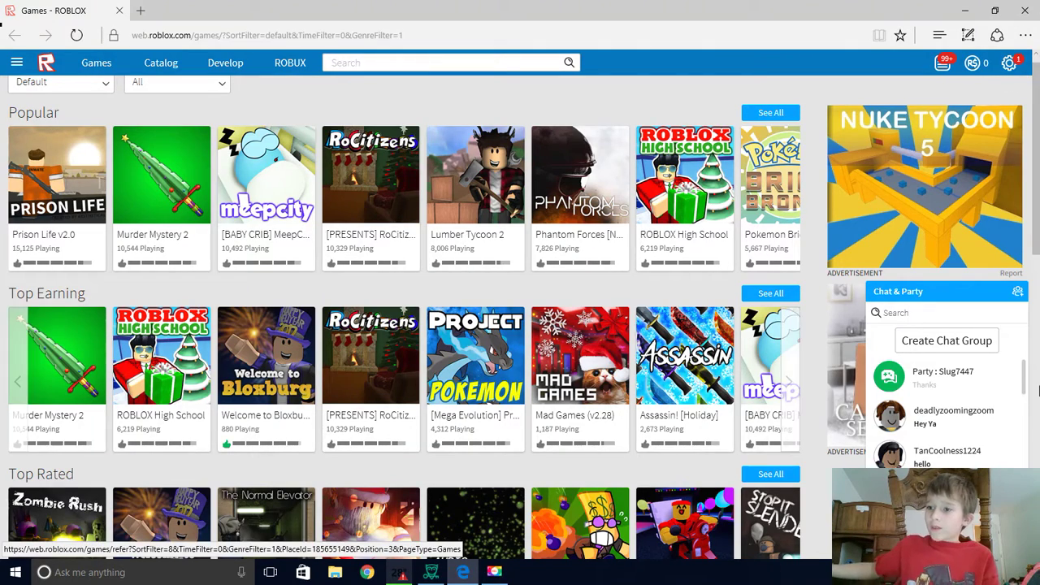
Step: Close the Edge window showing the Roblox games page, revealing the Windows desktop
{"action": "left_click", "coordinate": [1025, 12]}
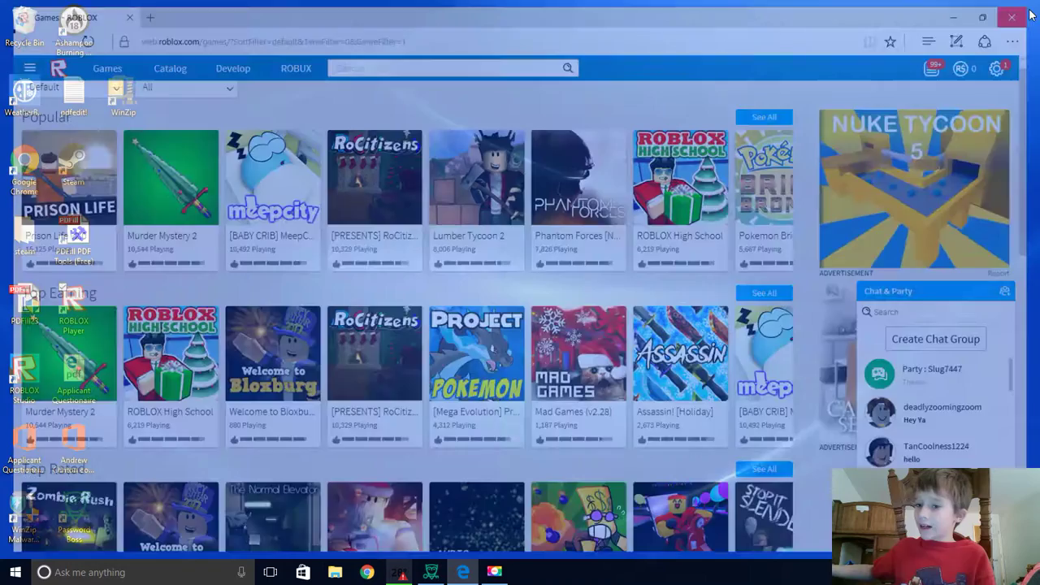